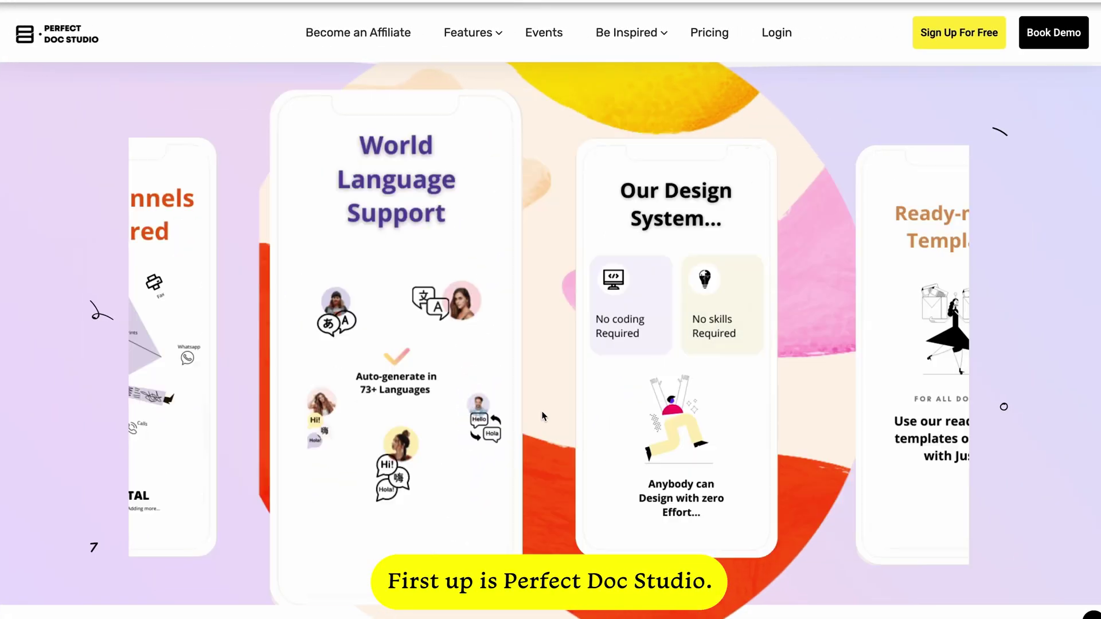
- Scroll down the Perfect Doc Studio homepage and through the saved template cards
scroll(310, 424, down, 8)
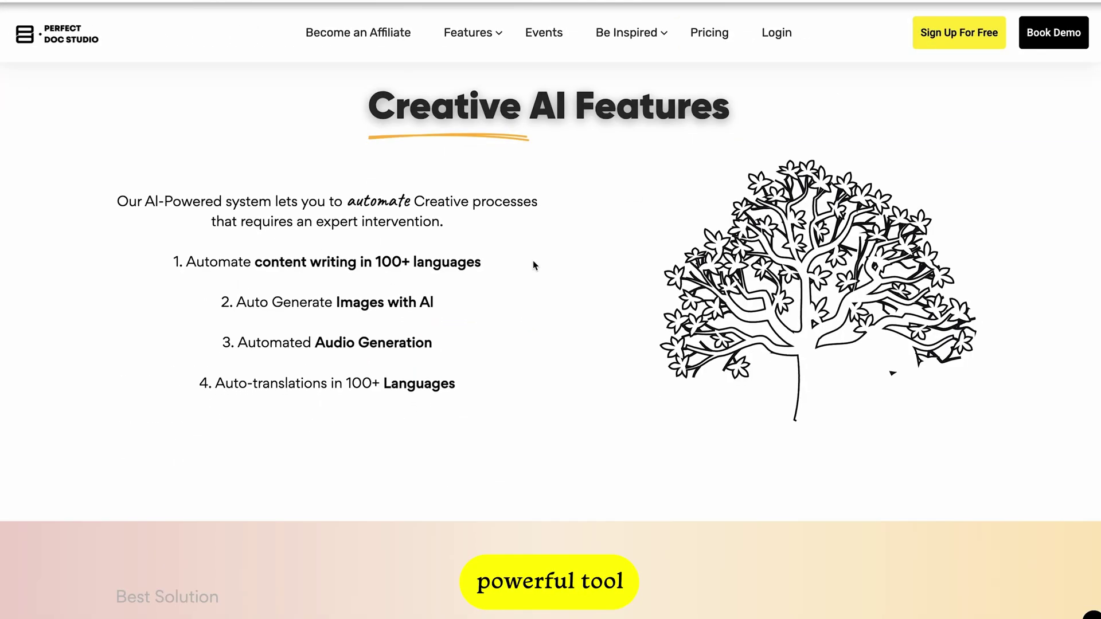
scroll(534, 265, down, 8)
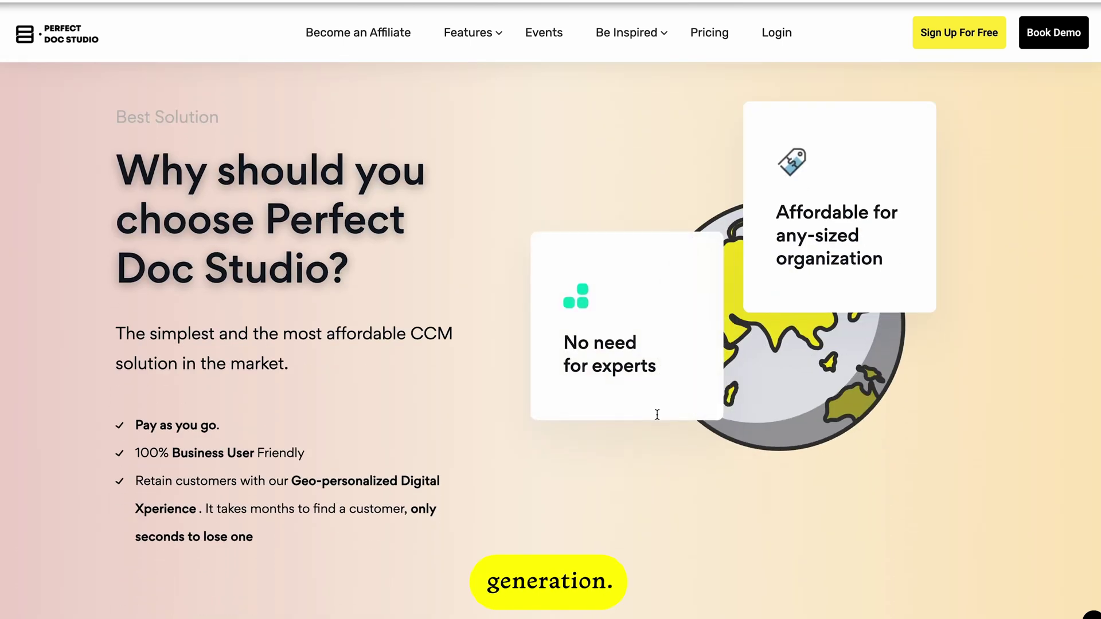
scroll(775, 611, down, 10)
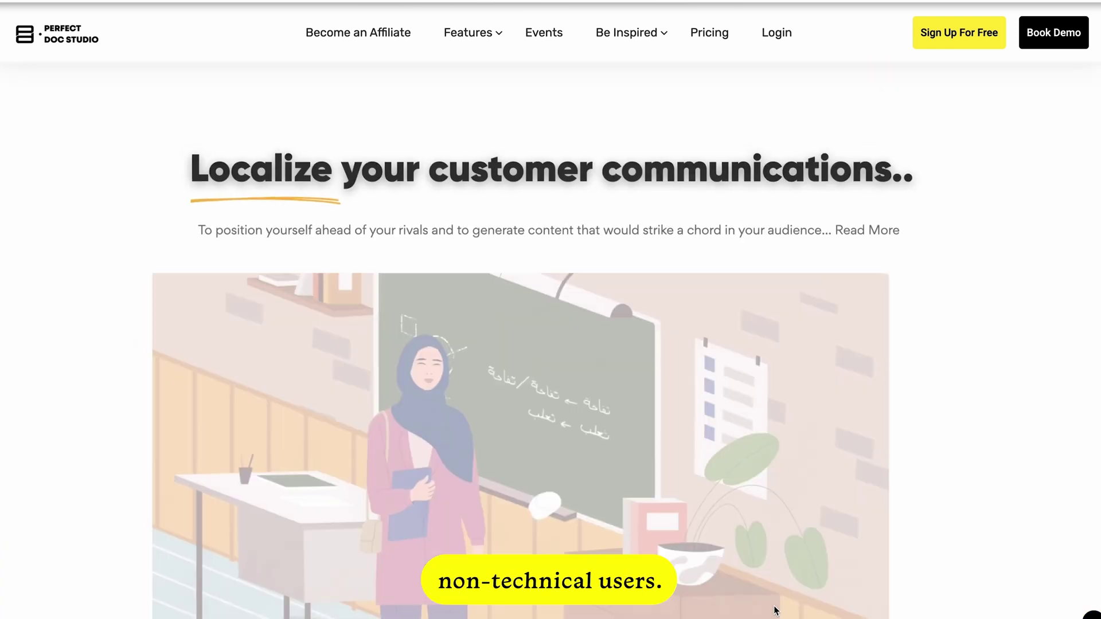
scroll(775, 612, down, 10)
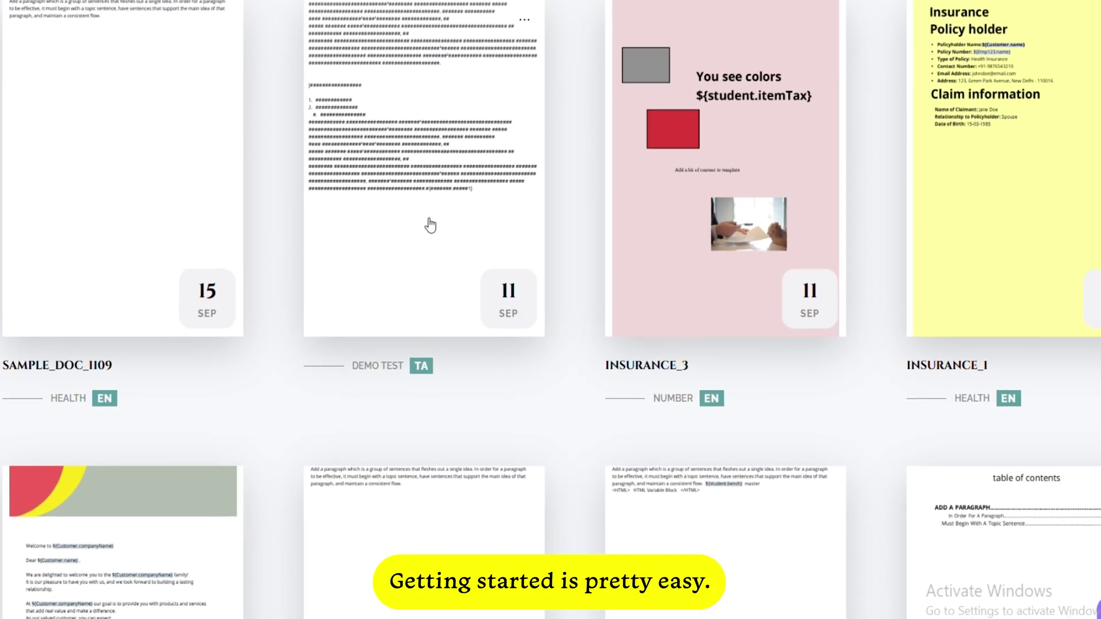
scroll(430, 225, down, 6)
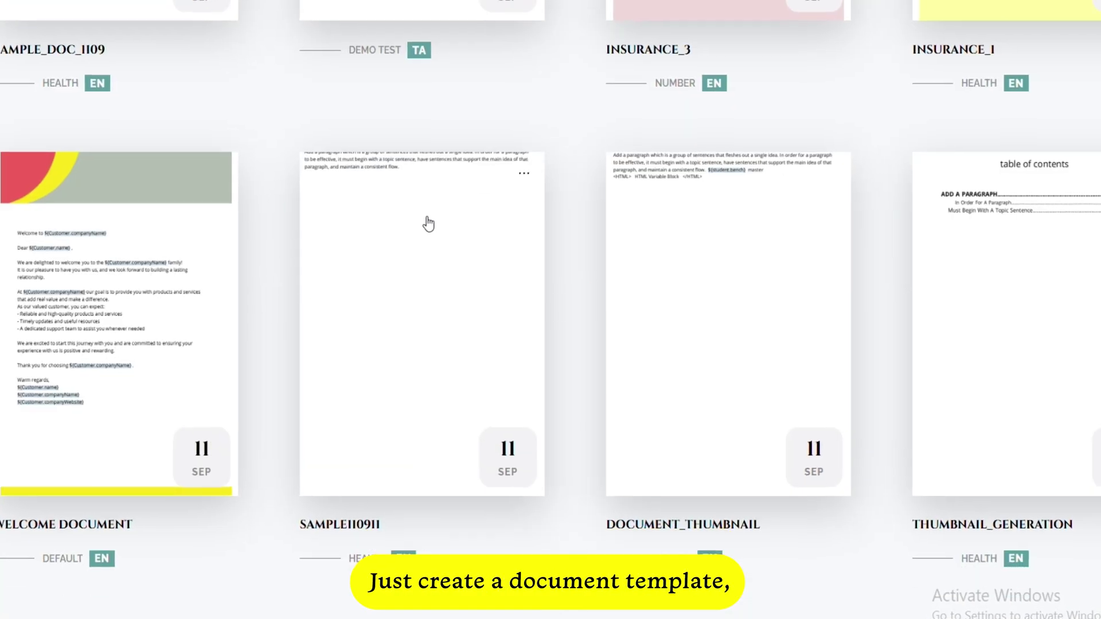
scroll(421, 220, down, 6)
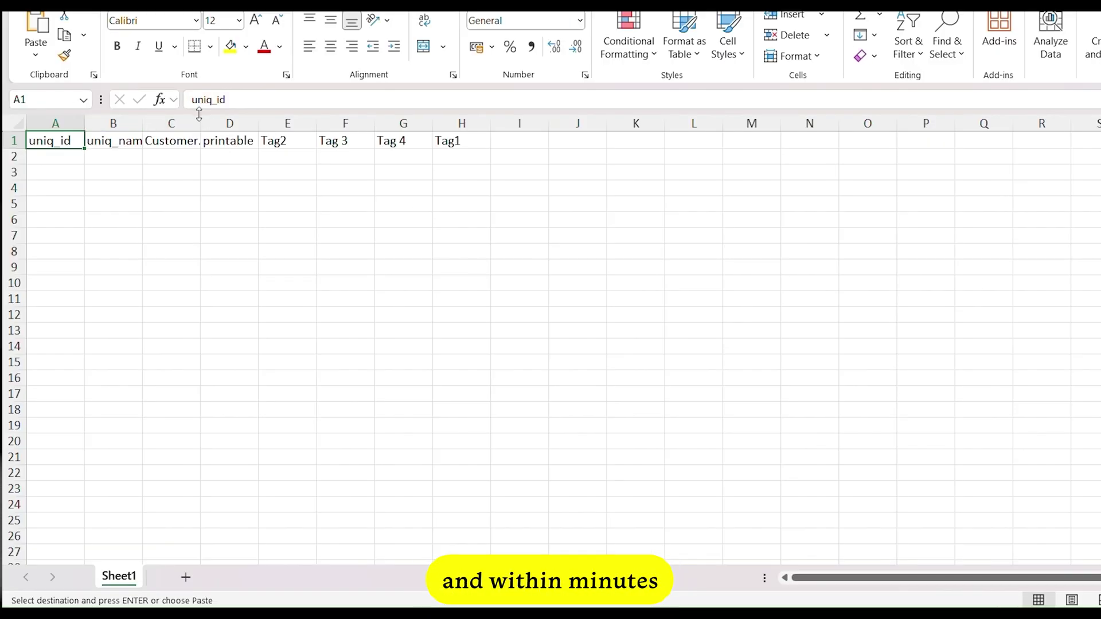
- Paste customer names into column C, upload DOCDEMODESIGN, and open the downloaded DOCDEMODESIGN.zip
double_click(200, 122)
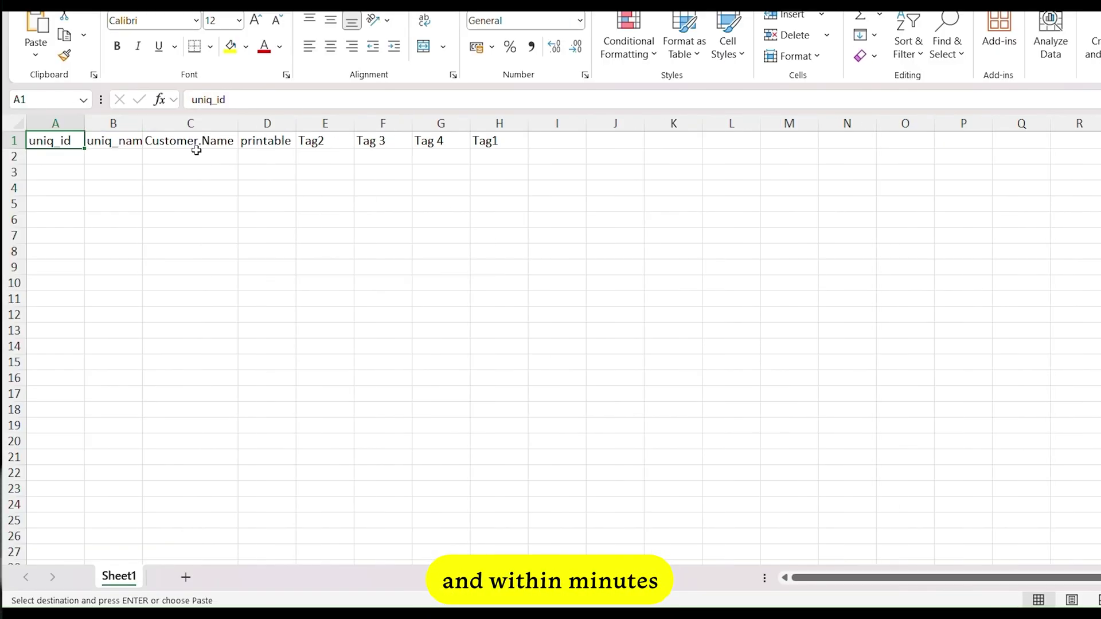
click(197, 155)
text(Adrian Caren Devon Jim Alex)
click(191, 267)
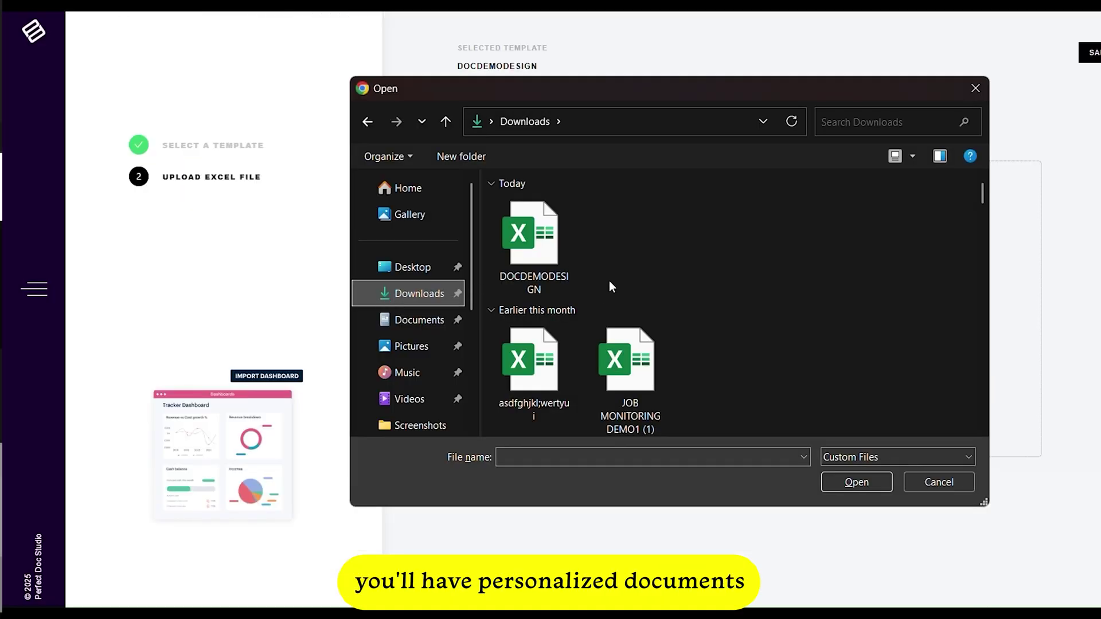
double_click(530, 241)
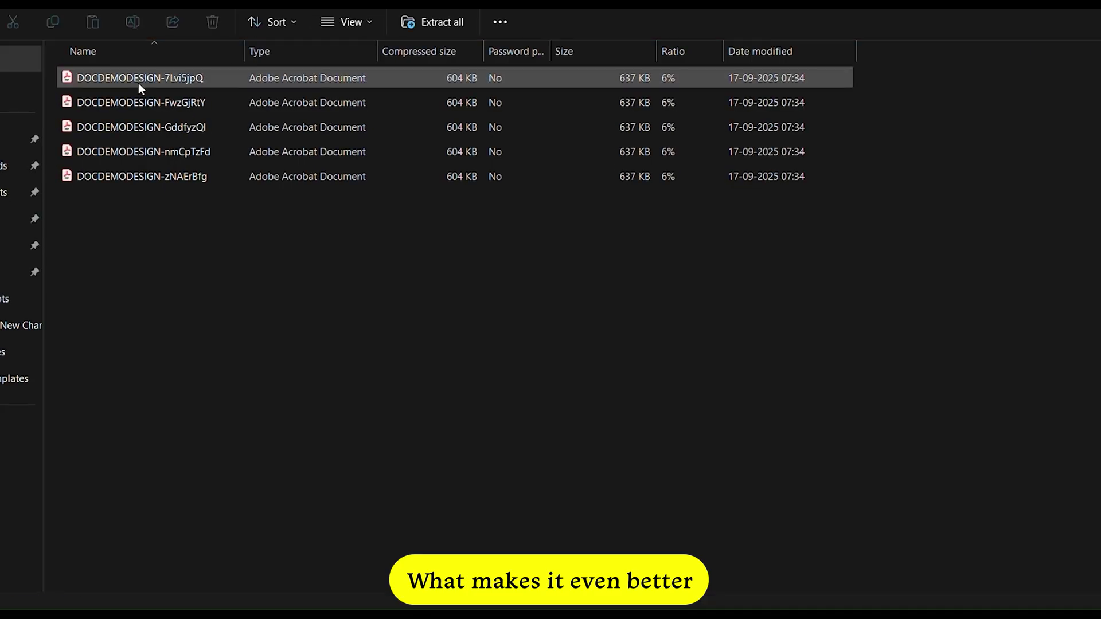
click(138, 83)
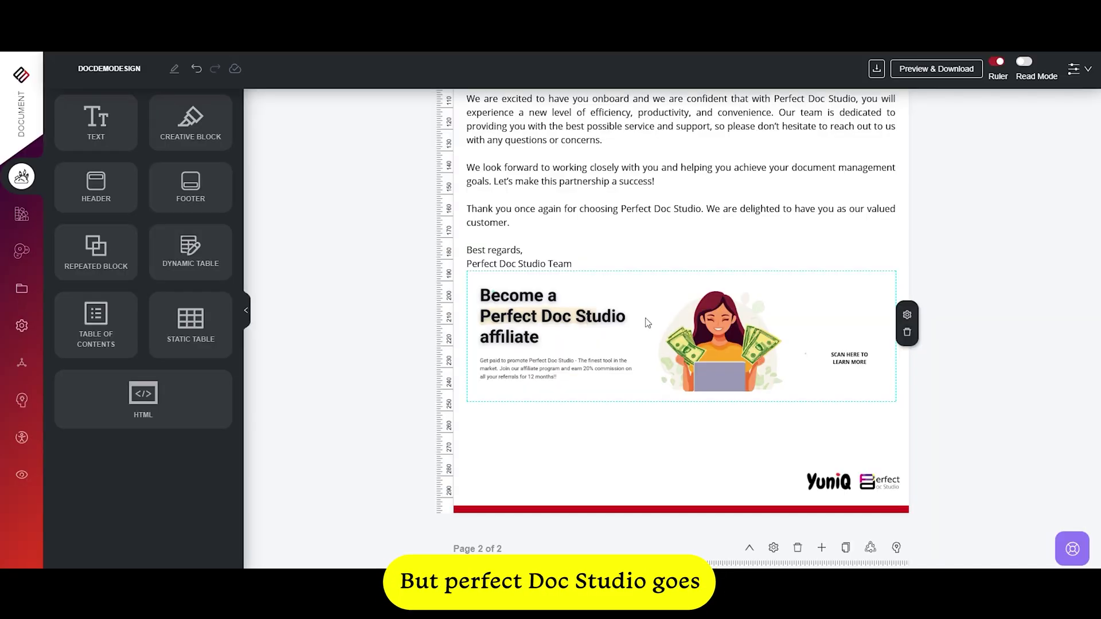
- Place an 18.5 mm QR code on the affiliate banner above 'SCAN HERE TO LEARN MORE'
click(711, 315)
scroll(135, 419, down, 10)
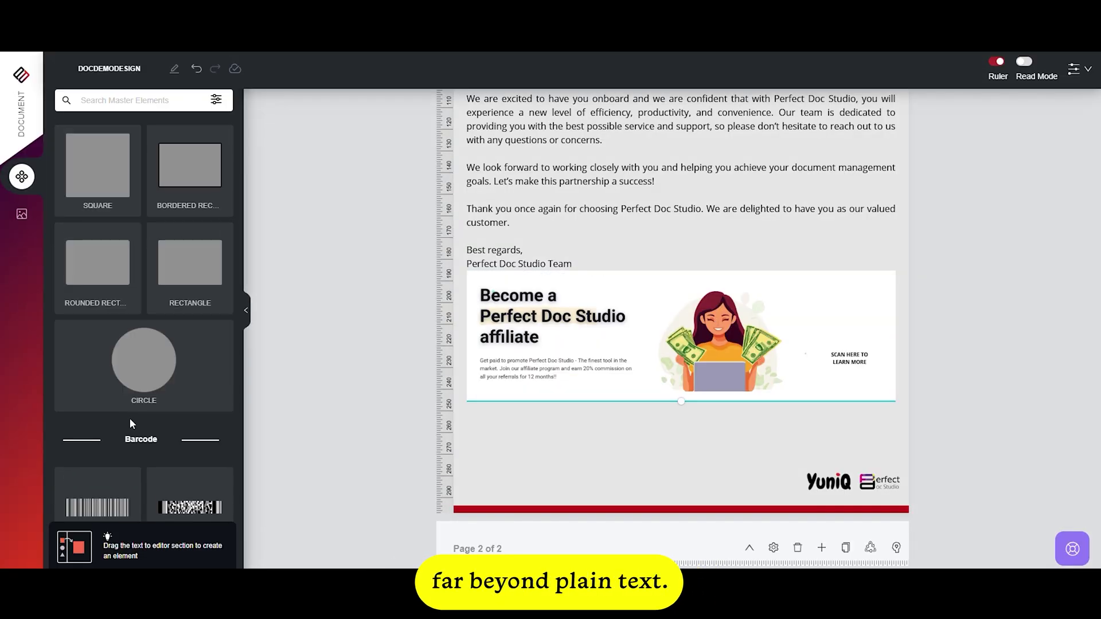
drag(98, 319, 646, 348)
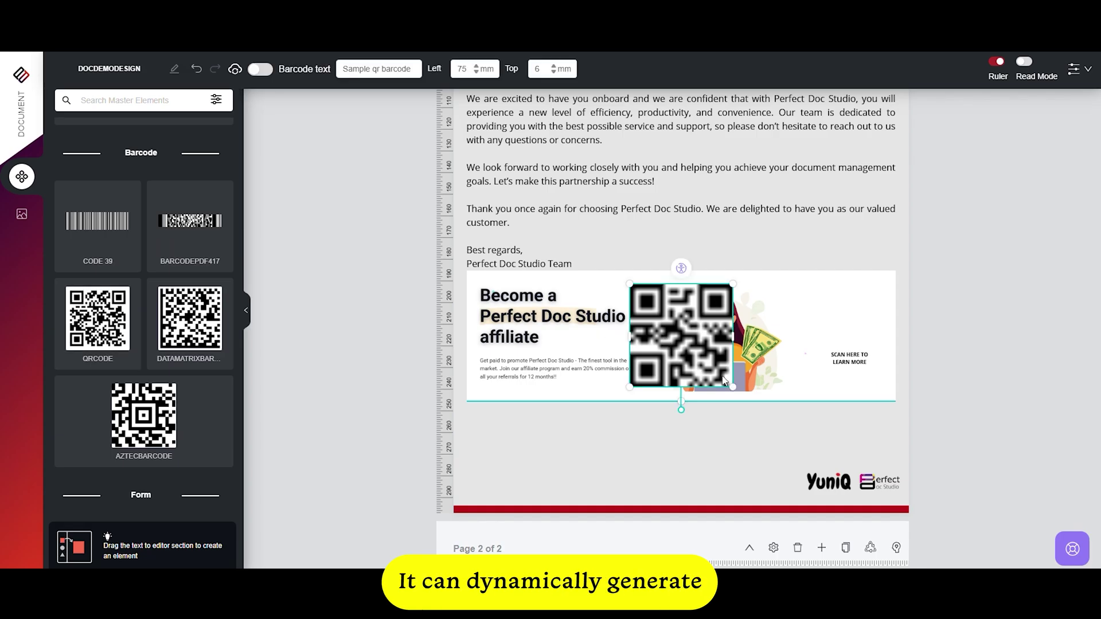
drag(732, 388, 670, 325)
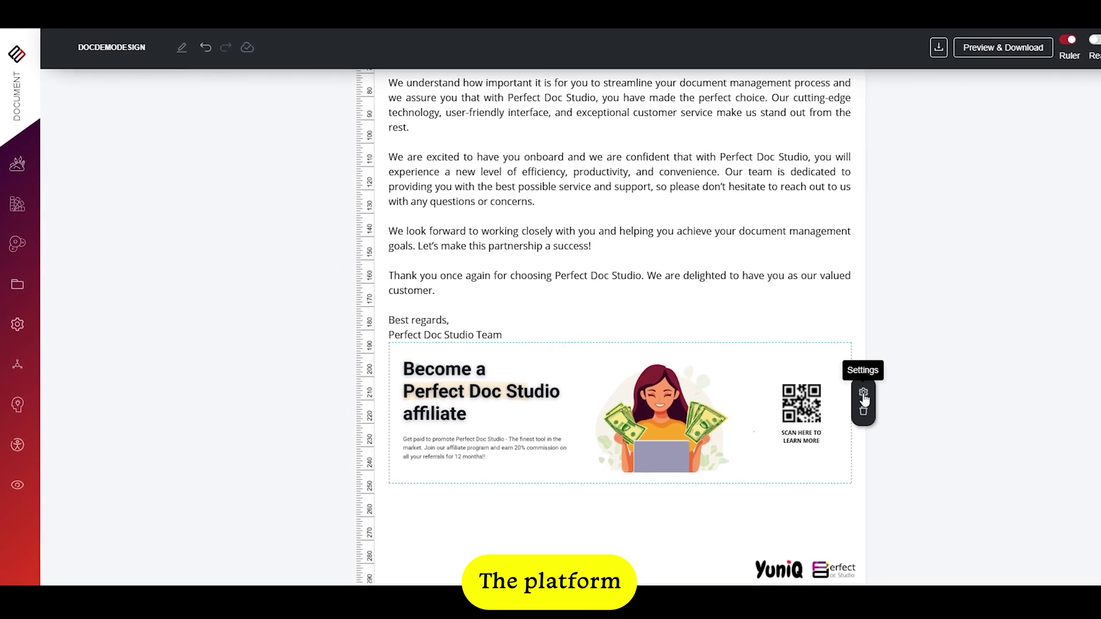
- Create and save rule LOGIC01 showing Advertisement when Customer.Name equals a specific customer's name
click(862, 401)
click(12, 417)
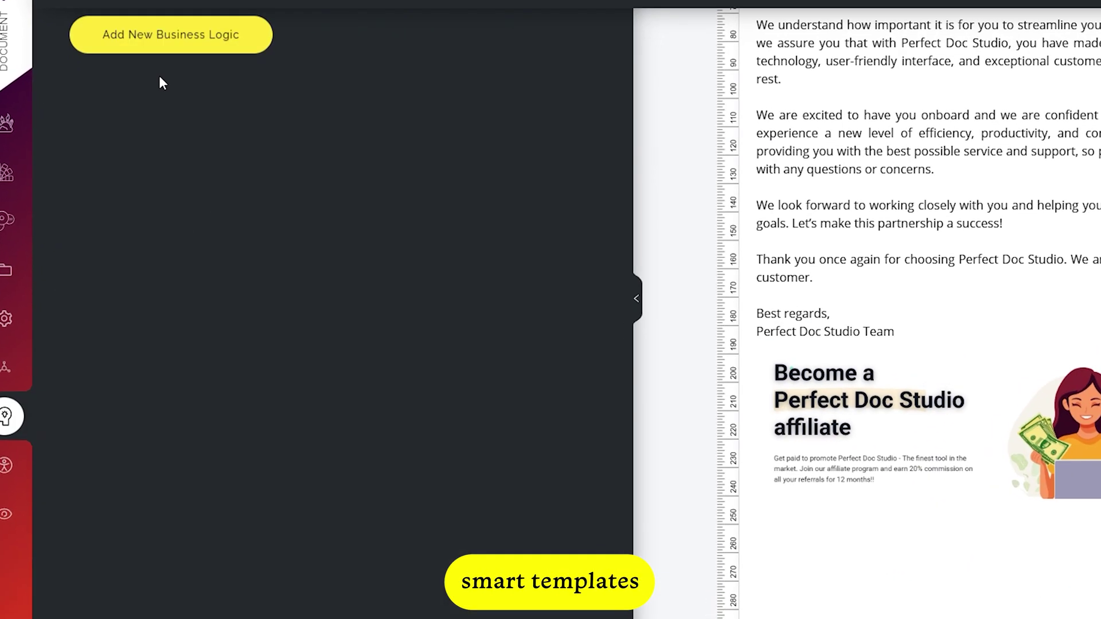
click(172, 33)
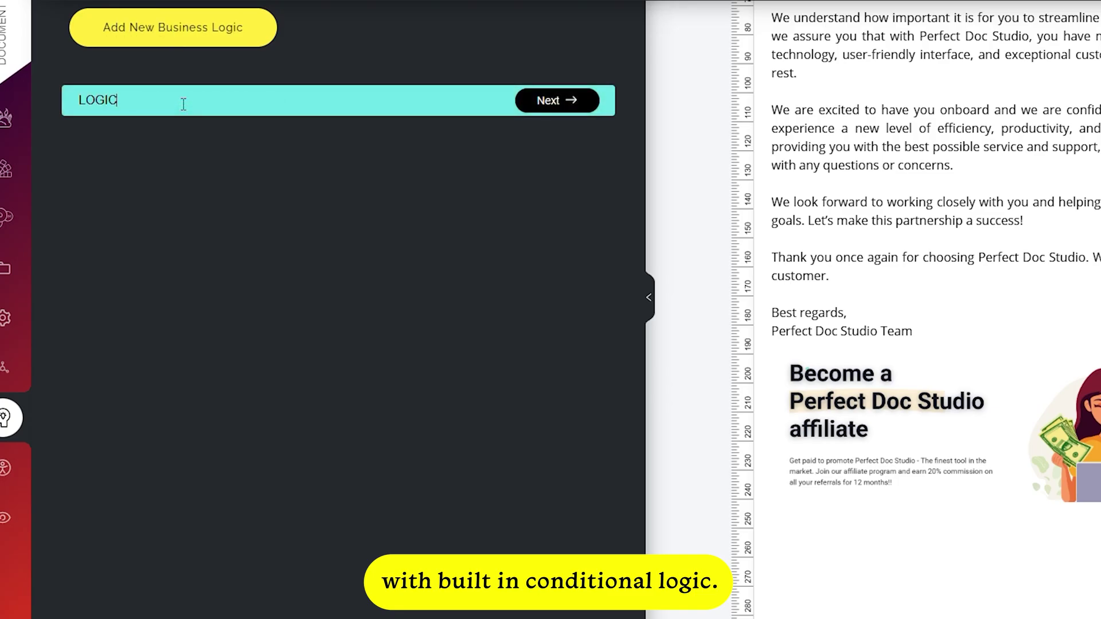
text(LOGIC01)
key(Return)
text(Custo)
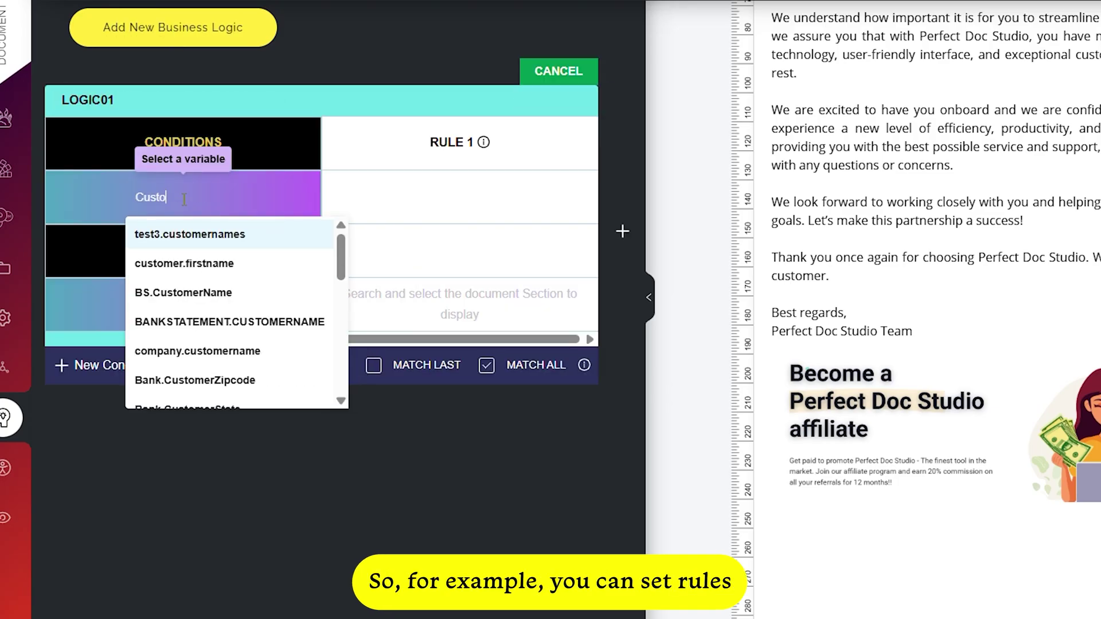
text(mer.N)
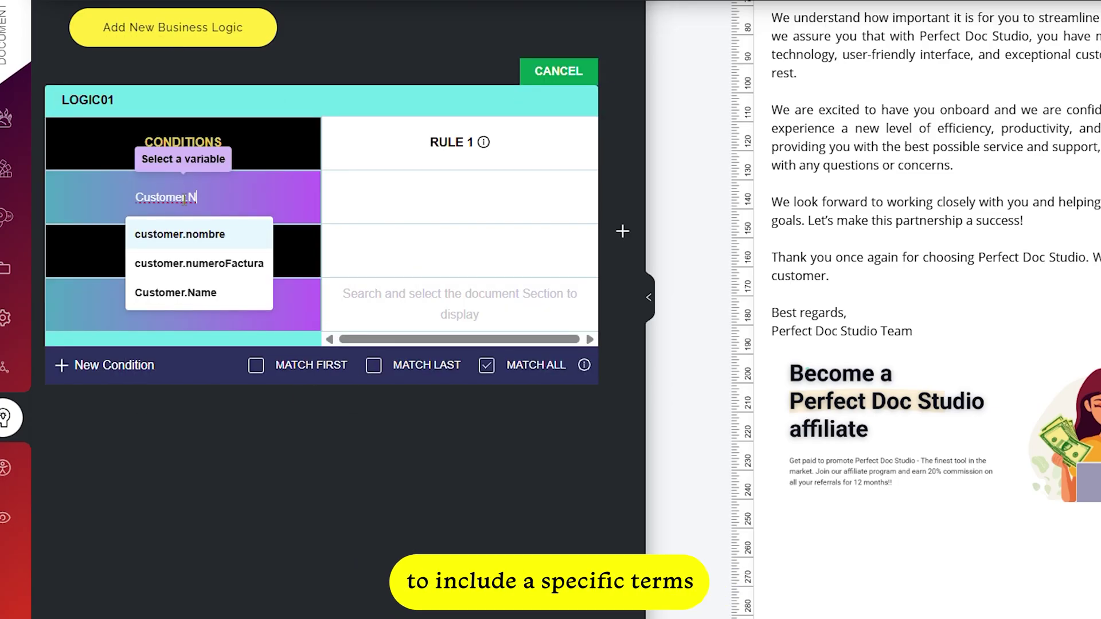
click(186, 296)
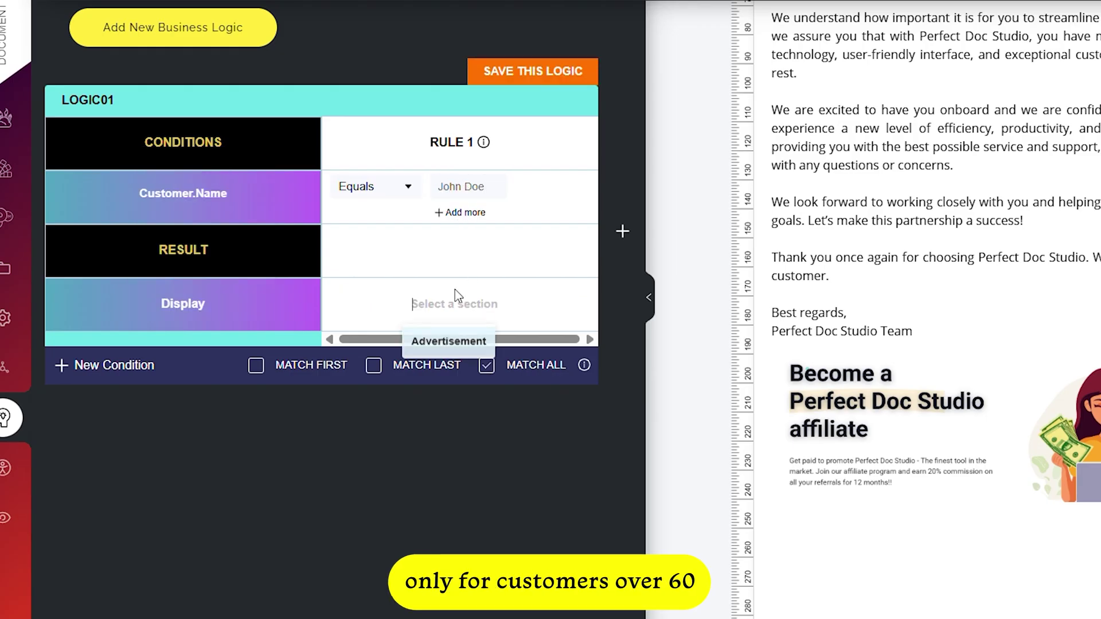
click(533, 89)
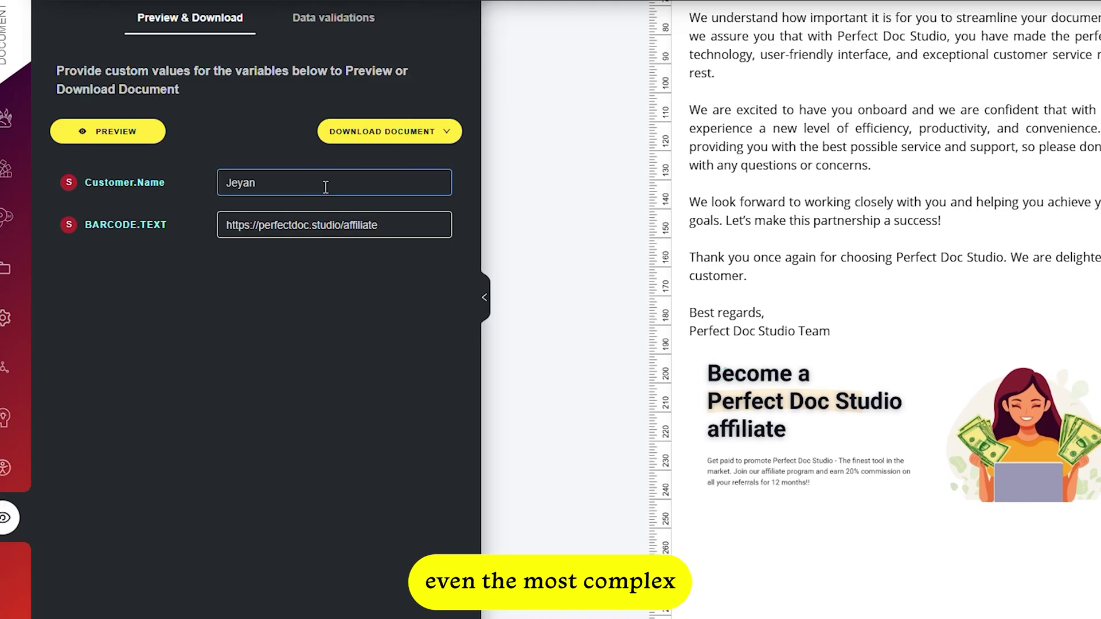
- Change the Customer.Name preview value to John and refresh the preview
drag(325, 187, 221, 197)
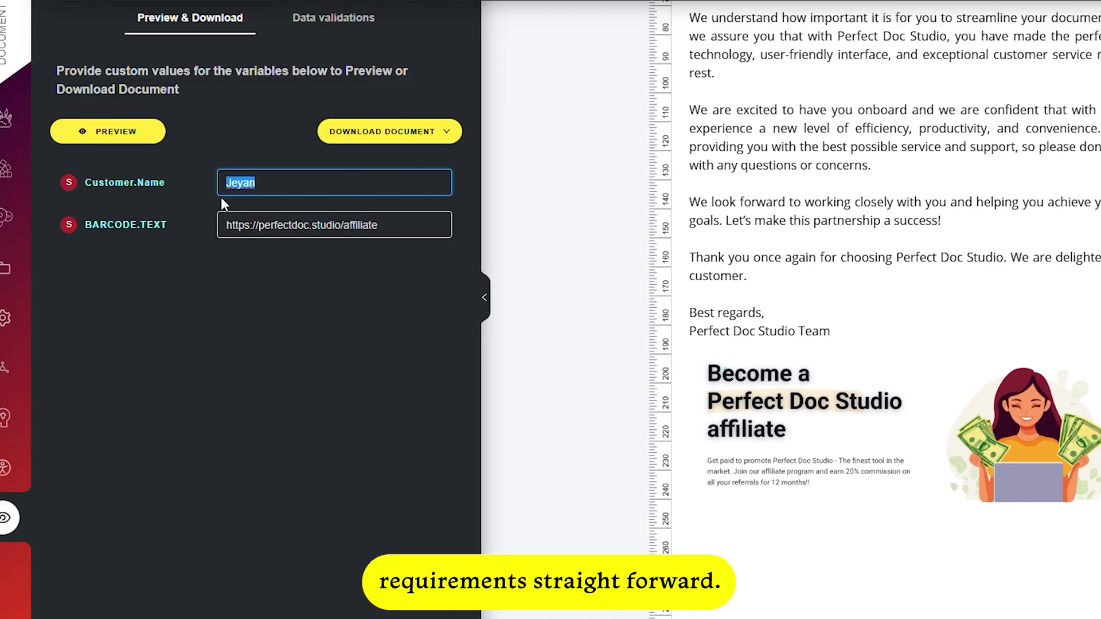
text(John)
click(108, 131)
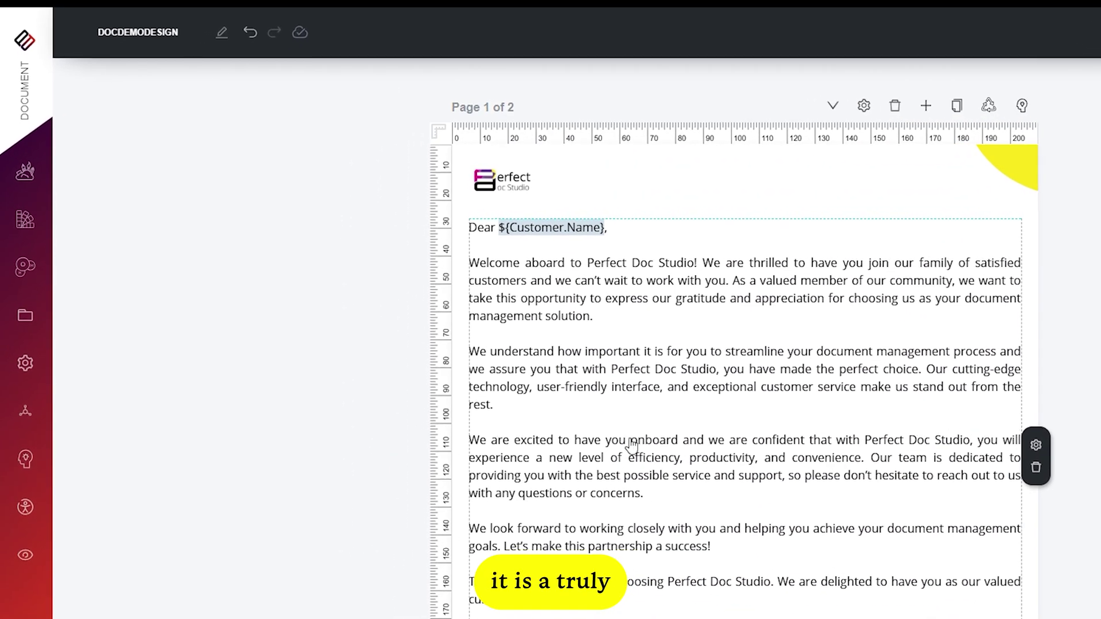
- Translate the welcome letter to Dutch, switch to the Dutch channel, and collapse Channels
click(29, 453)
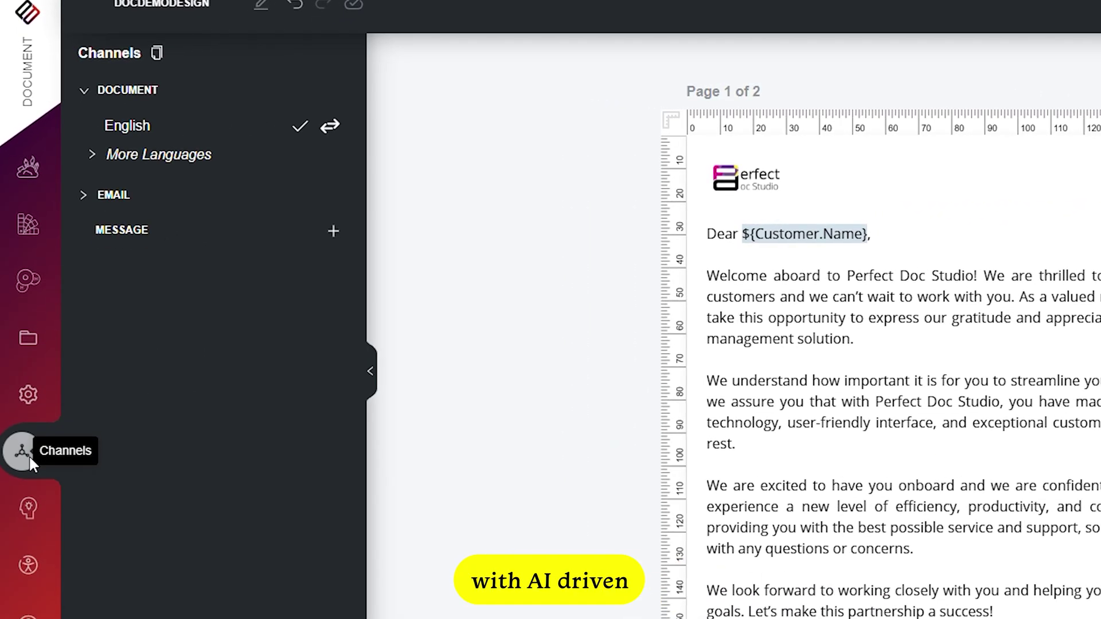
click(80, 155)
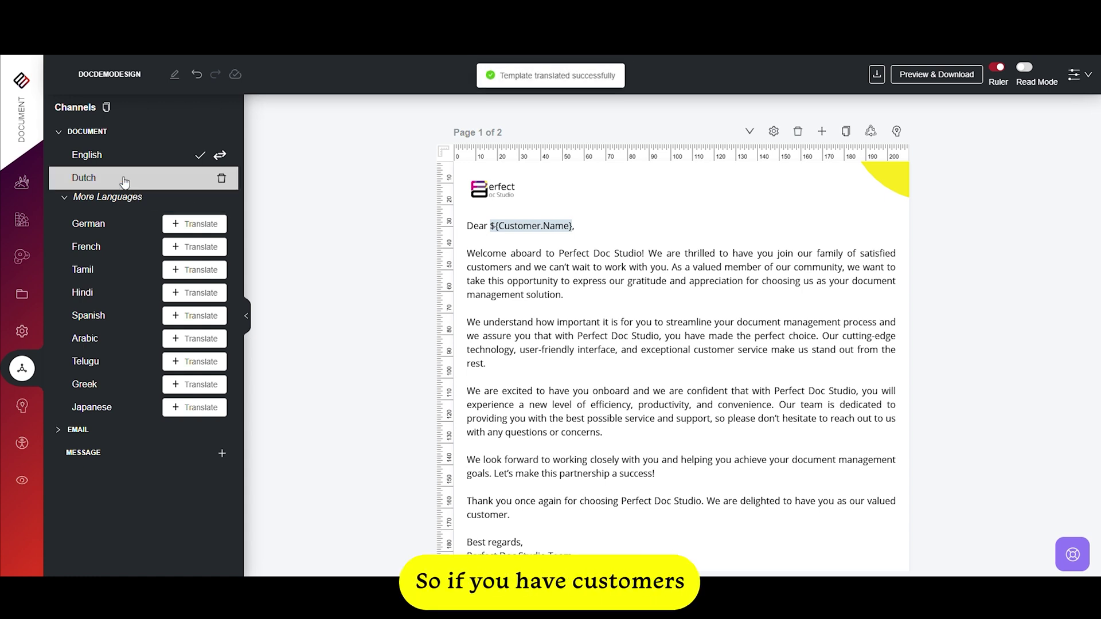
click(145, 182)
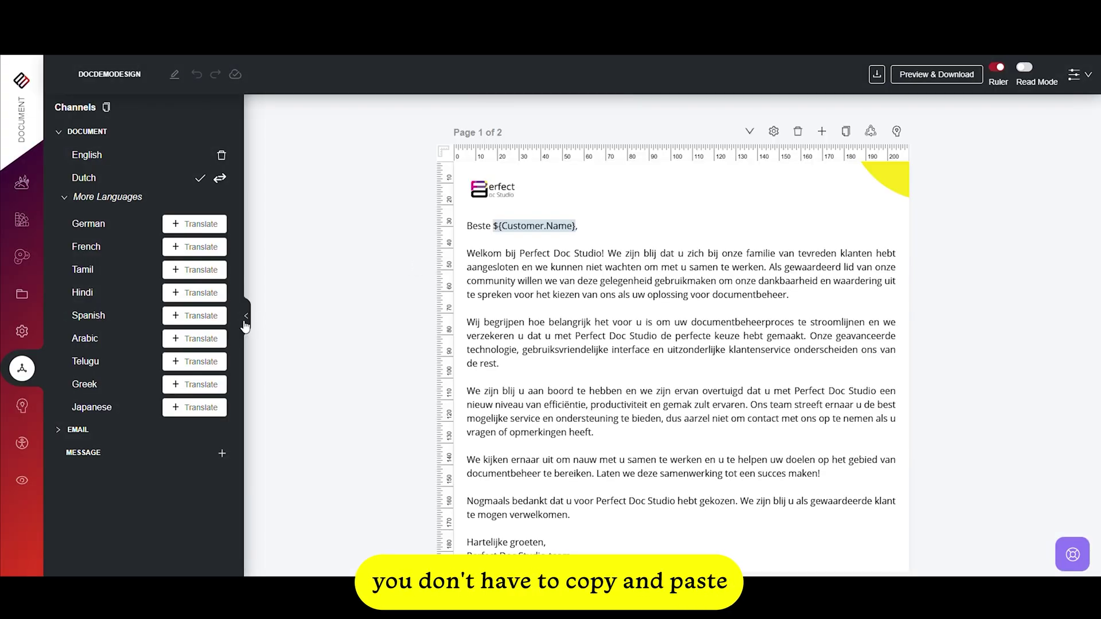
click(245, 324)
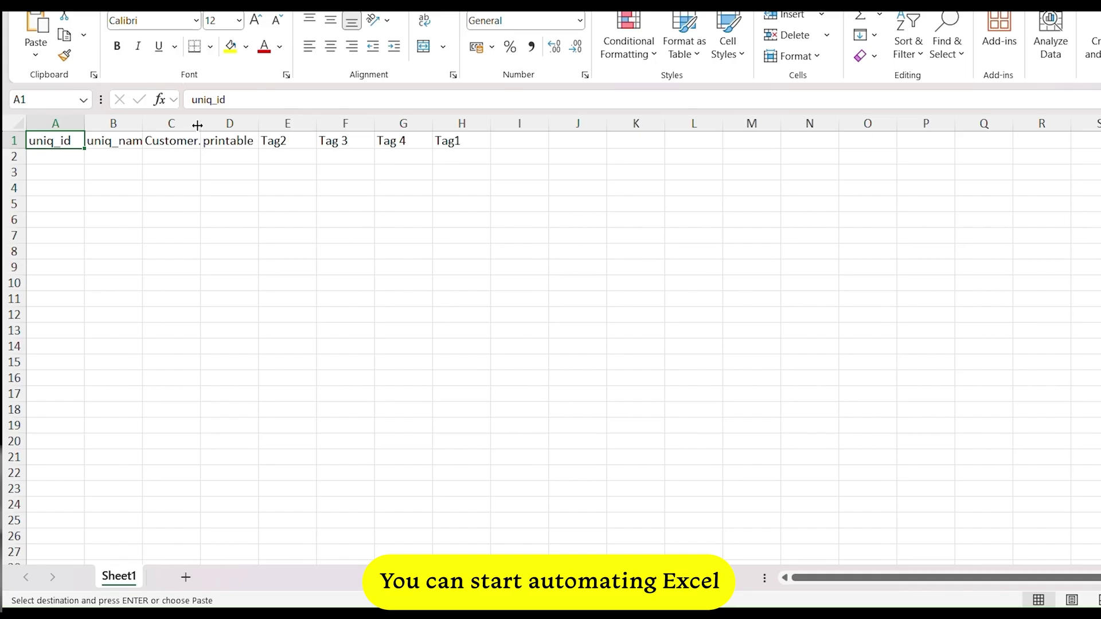
- Widen column C and paste the customer names under Customer Name
double_click(197, 125)
click(194, 155)
text(Adrian Caren Dennis Jim Alex)
click(178, 274)
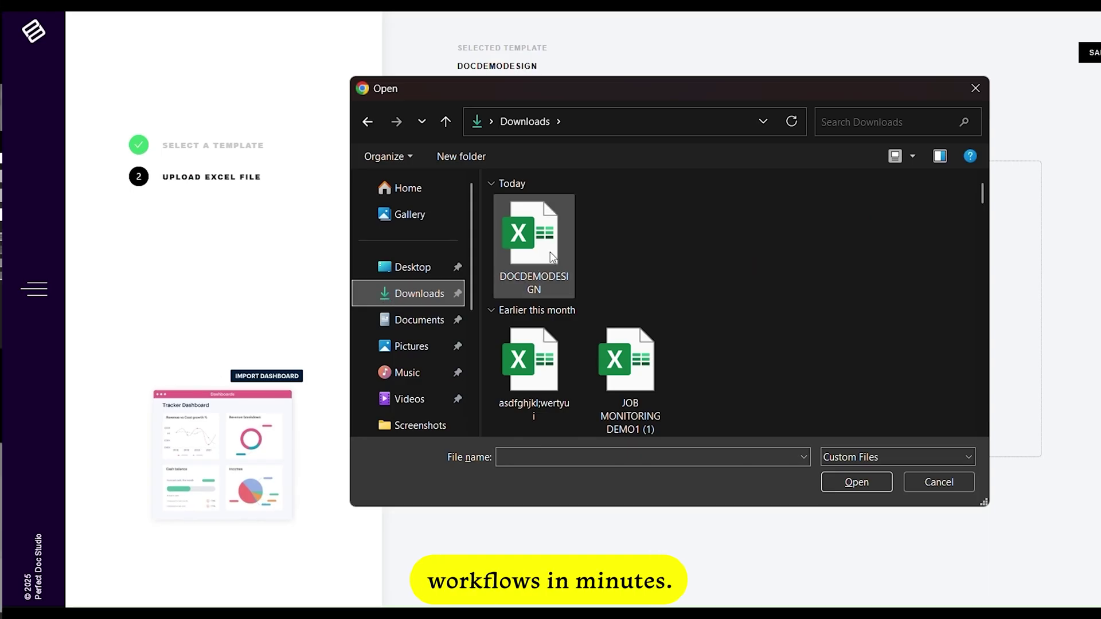
- Upload the DOCDEMODESIGN Excel file, open the downloaded zip, and open the first PDF
double_click(552, 257)
click(940, 29)
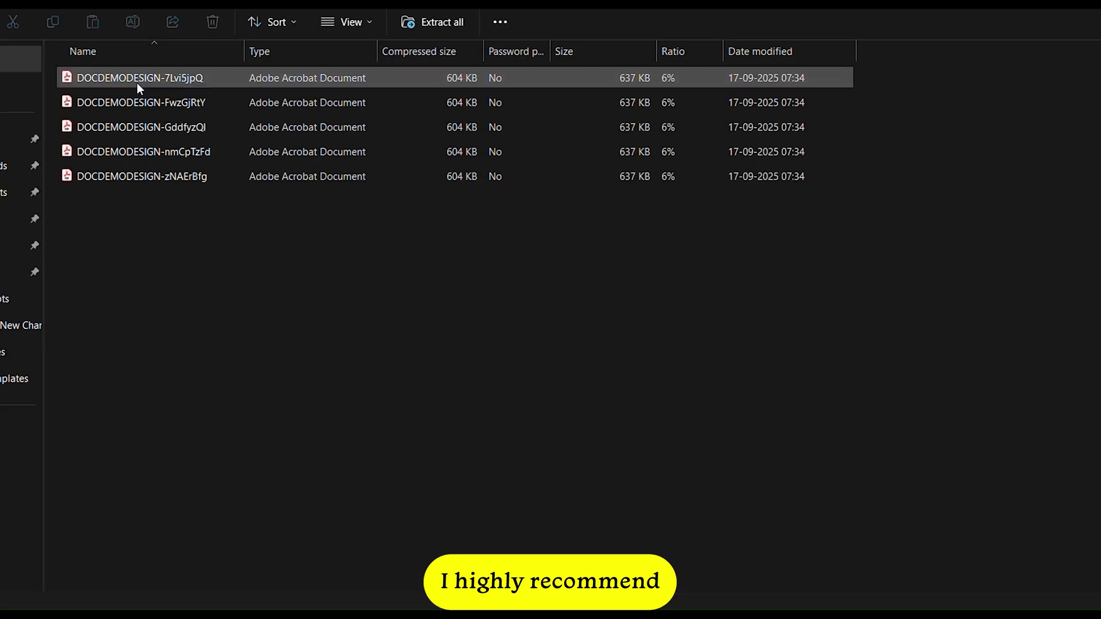
double_click(137, 82)
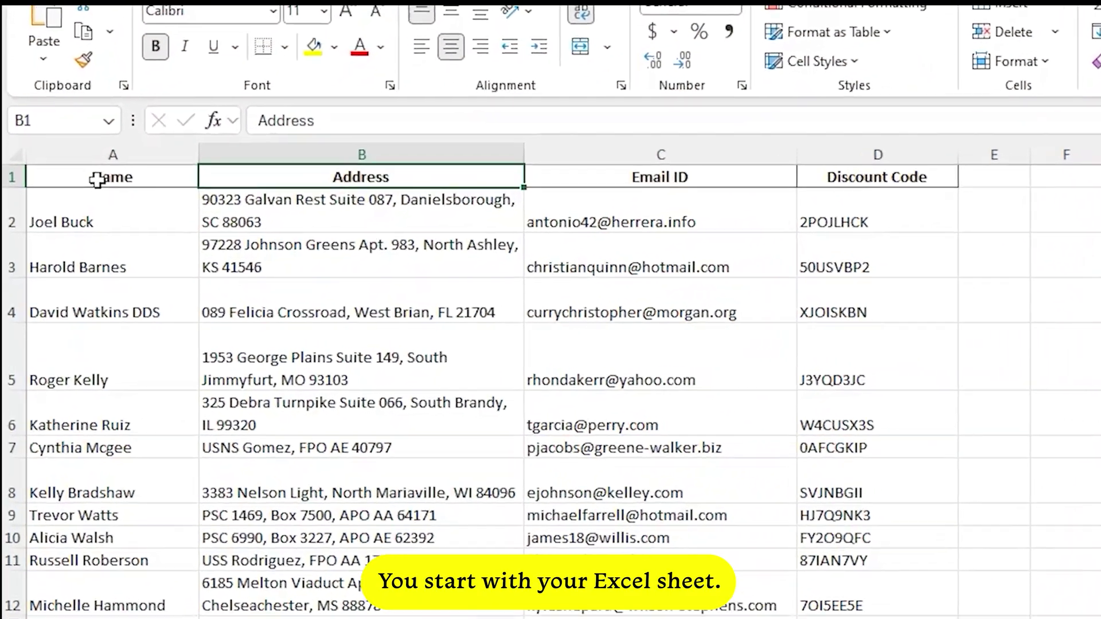
- Point out the Name, Address, Email ID and Discount Code column headers
click(87, 215)
click(373, 150)
click(748, 163)
click(953, 161)
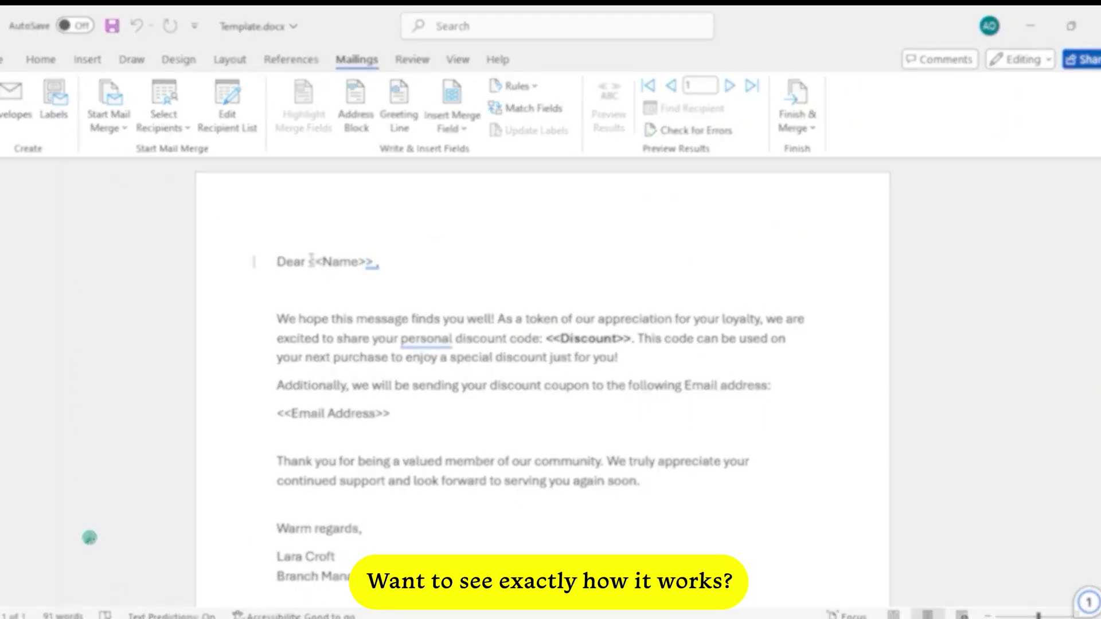
- Replace the «Name» placeholder in the greeting with the Name merge field
double_click(341, 261)
click(466, 129)
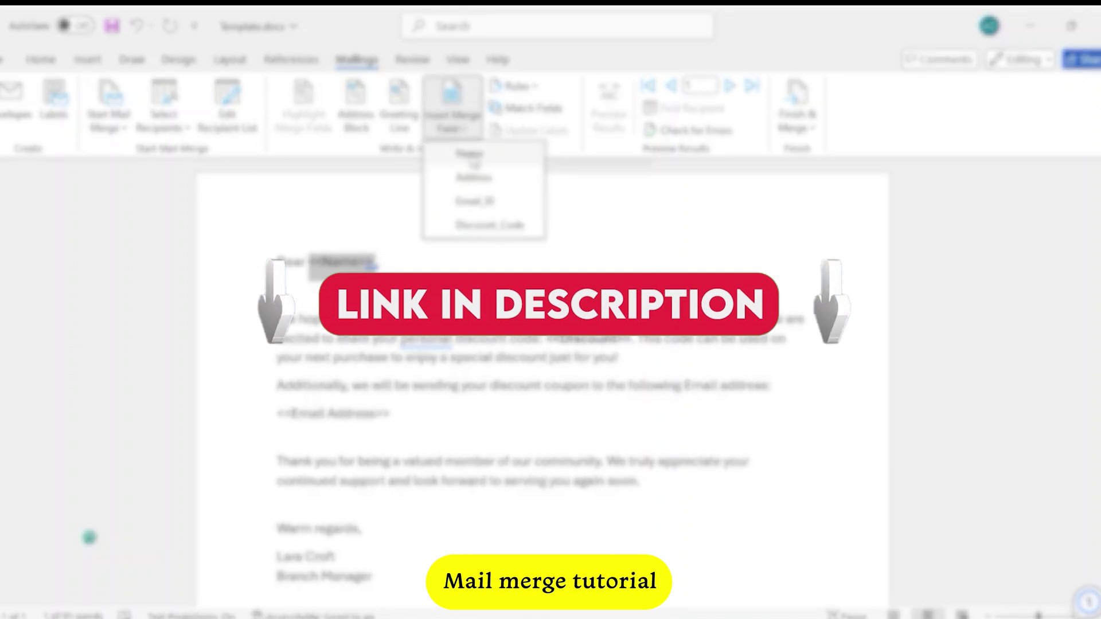
click(472, 156)
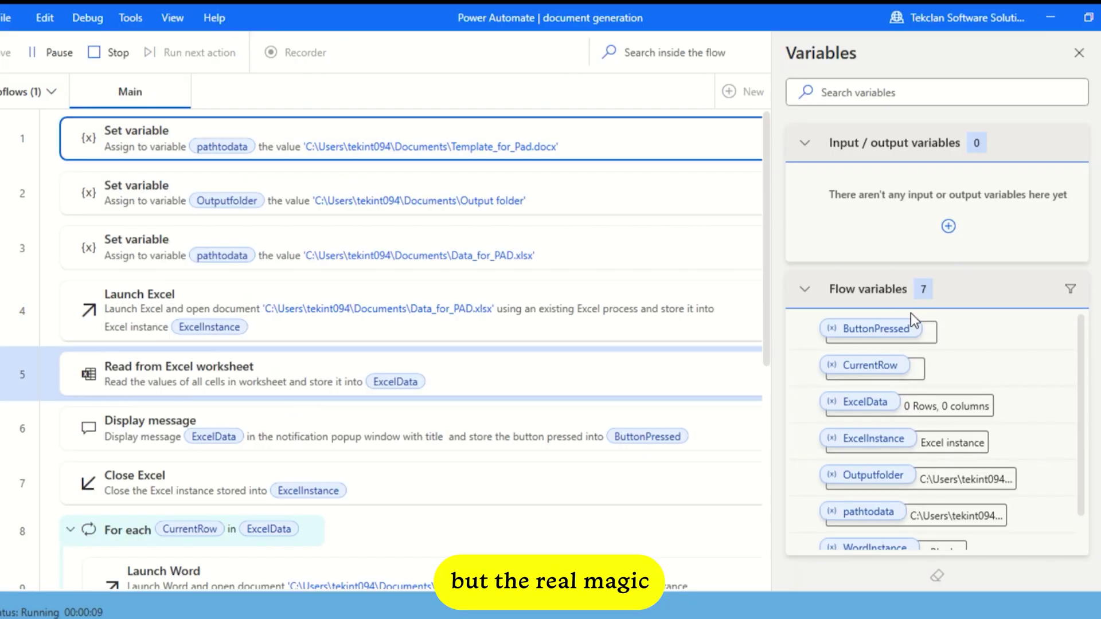
- Acknowledge the Display message popup so the flow continues its For each loop
click(620, 405)
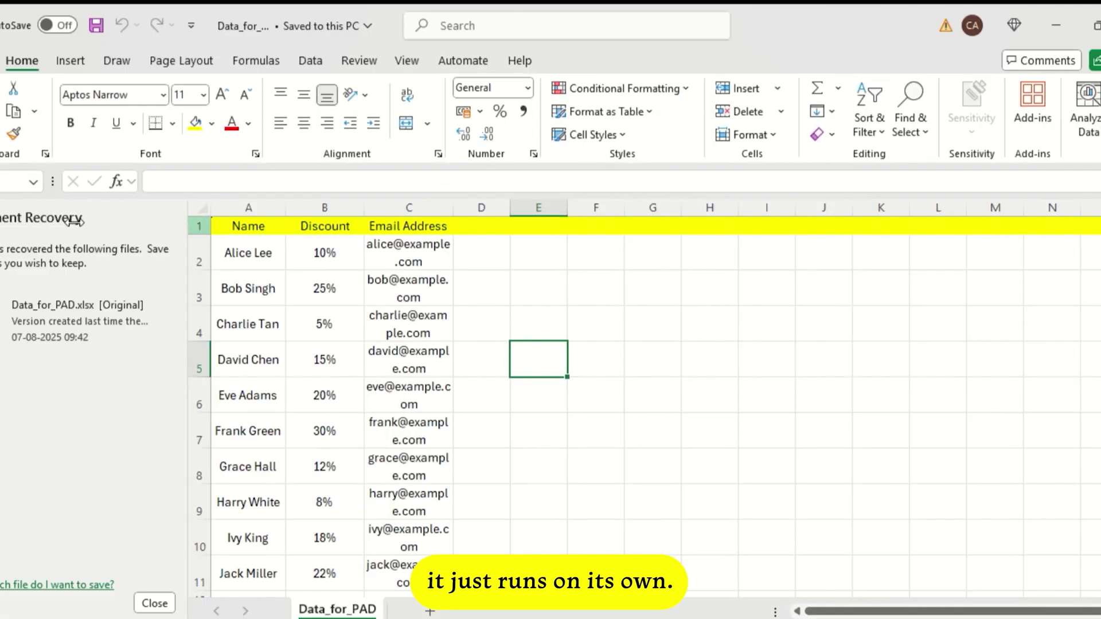
- Dismiss Excel's document recovery list and check the last row's 22% discount
click(154, 603)
scroll(73, 247, down, 1)
click(84, 519)
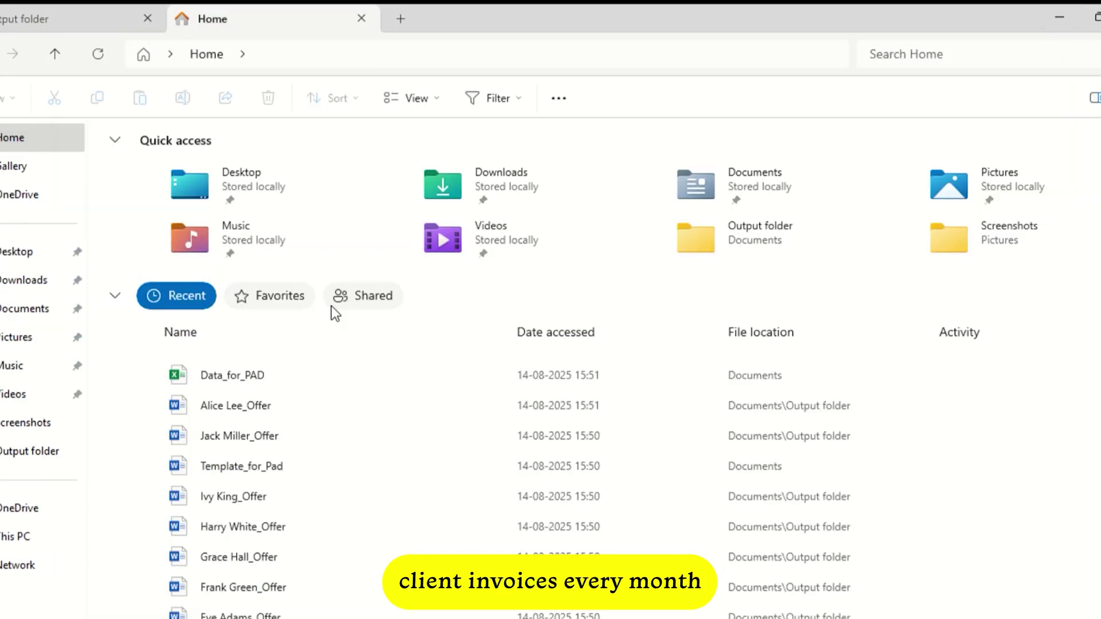
- Open the first and last _Offer letters from Output, then add two Set variable actions
click(148, 51)
click(246, 89)
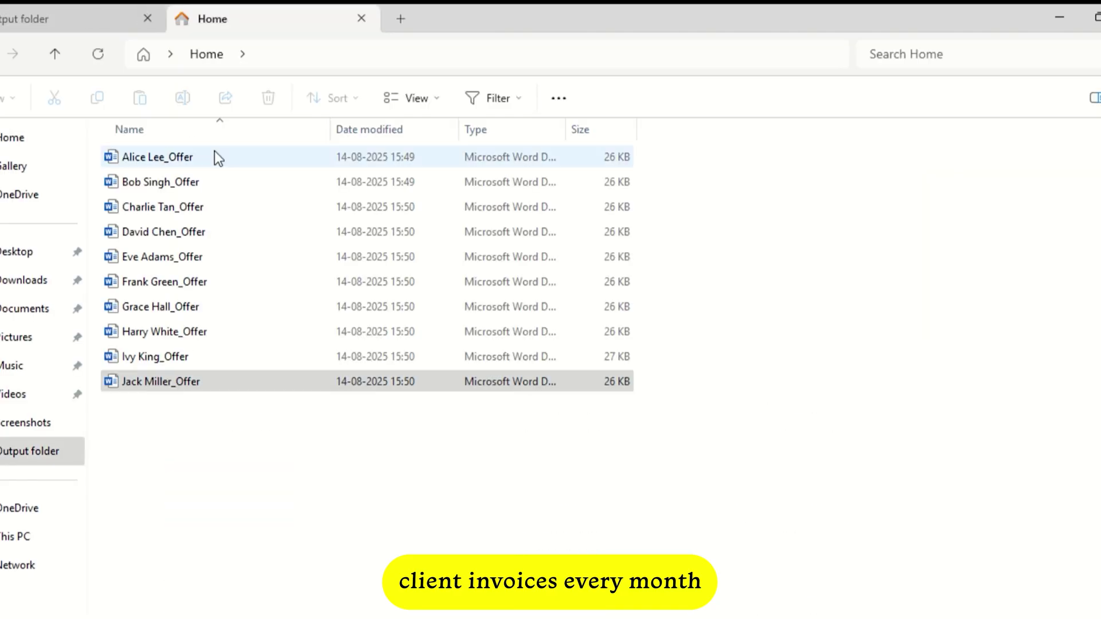
double_click(216, 155)
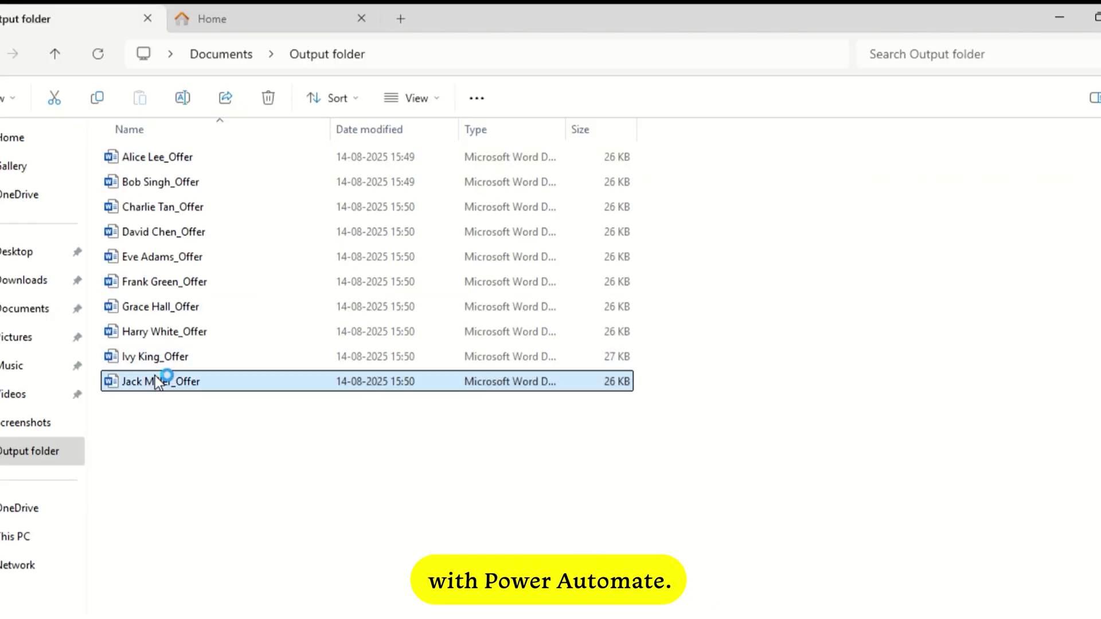
double_click(160, 380)
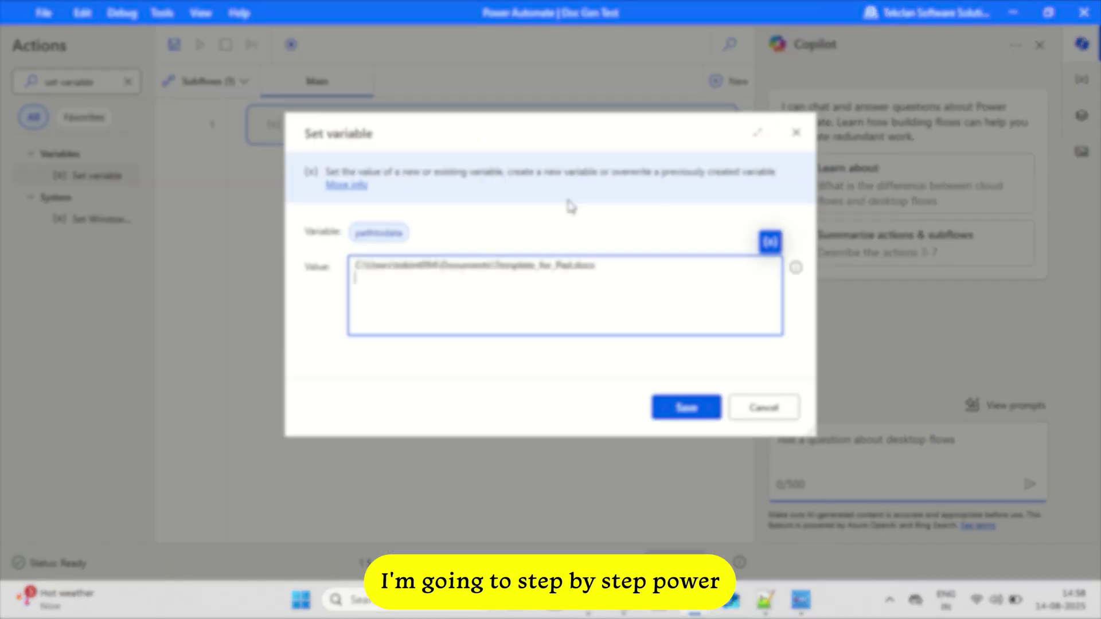
click(660, 411)
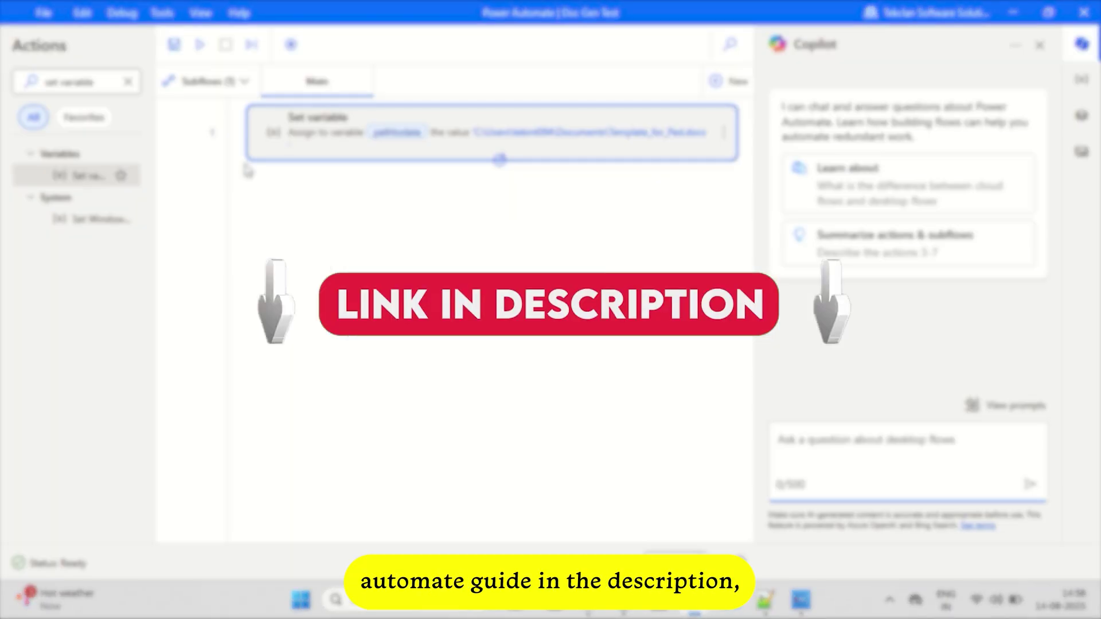
double_click(118, 174)
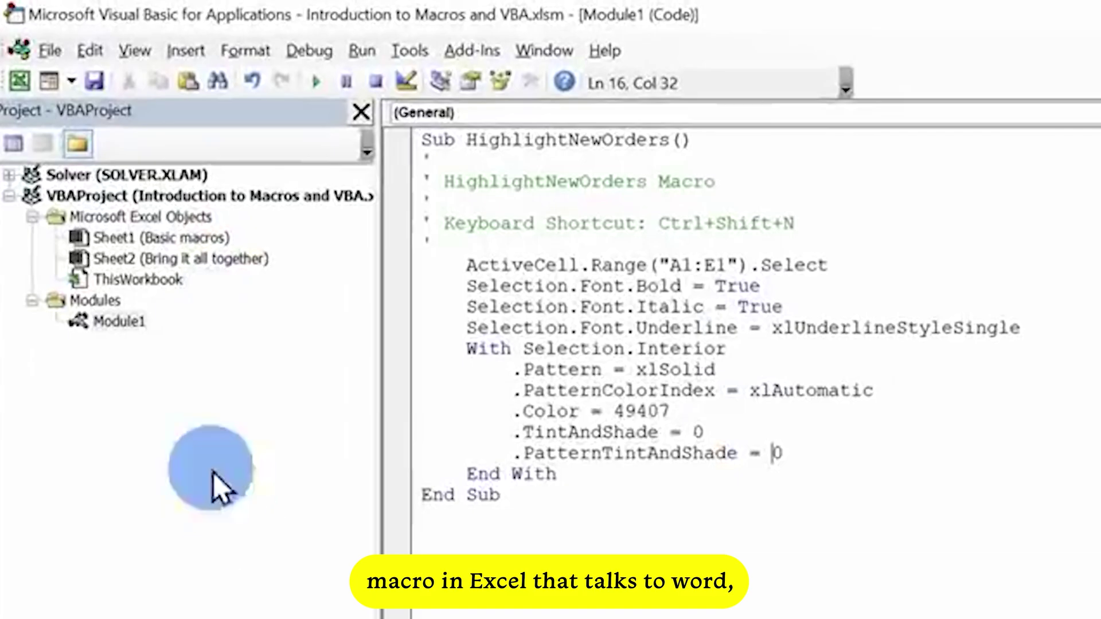
- Show the Project Explorer and expand the Modules folder to reveal Module1 with its HighlightNewOrders macro
click(135, 51)
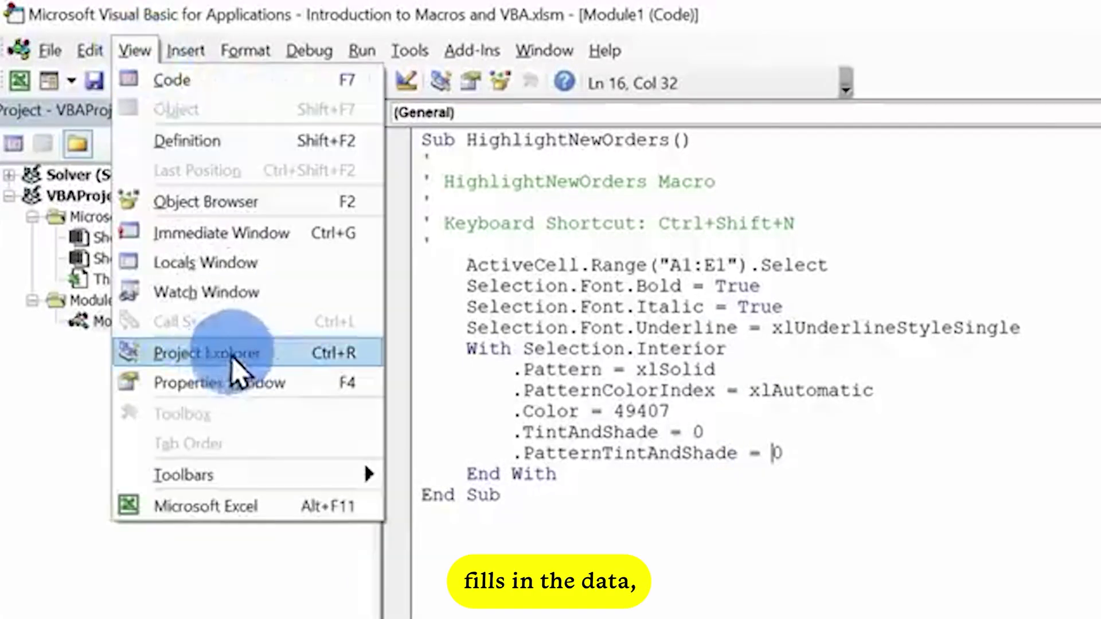
click(206, 352)
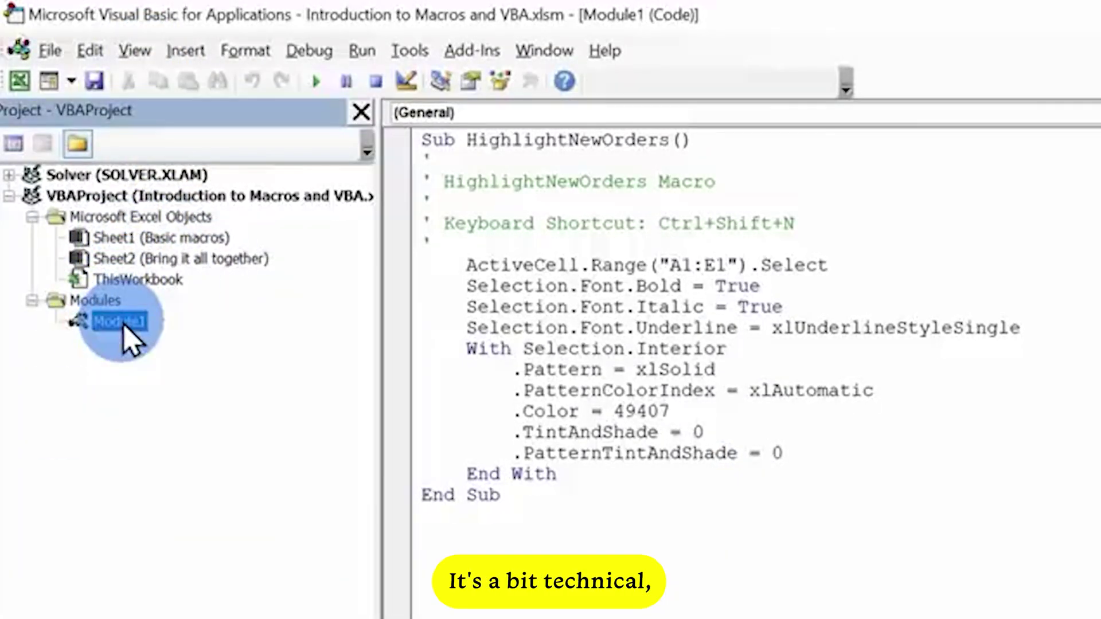
click(37, 297)
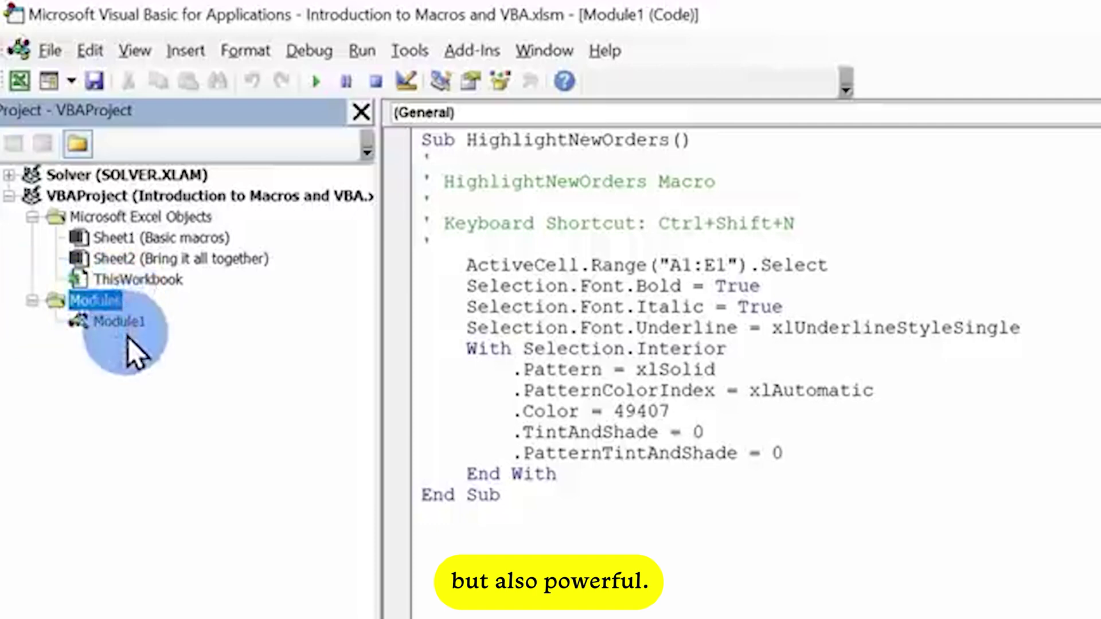